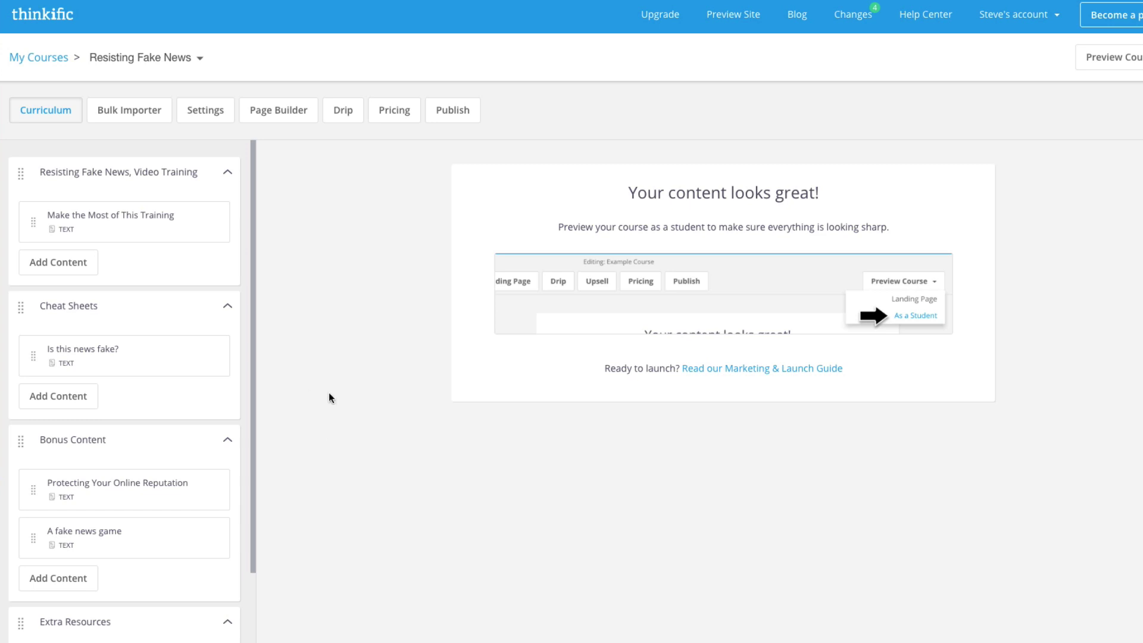
# - Leave the course editor for the dashboard and open Manage Learning Content > Courses
pyautogui.click(46, 19)
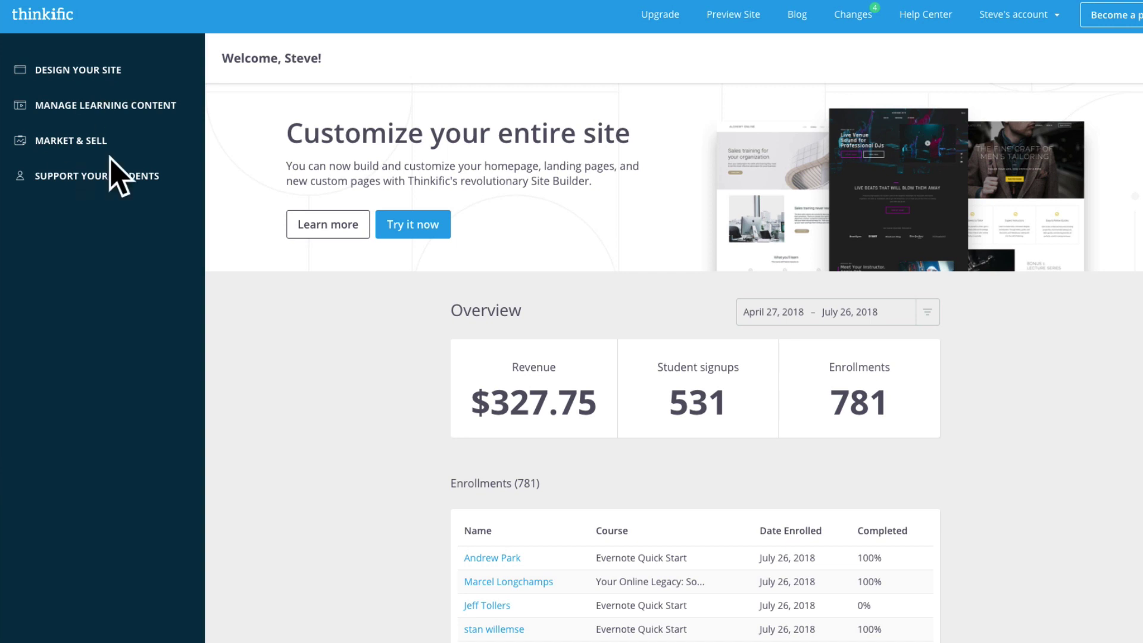
pyautogui.click(95, 108)
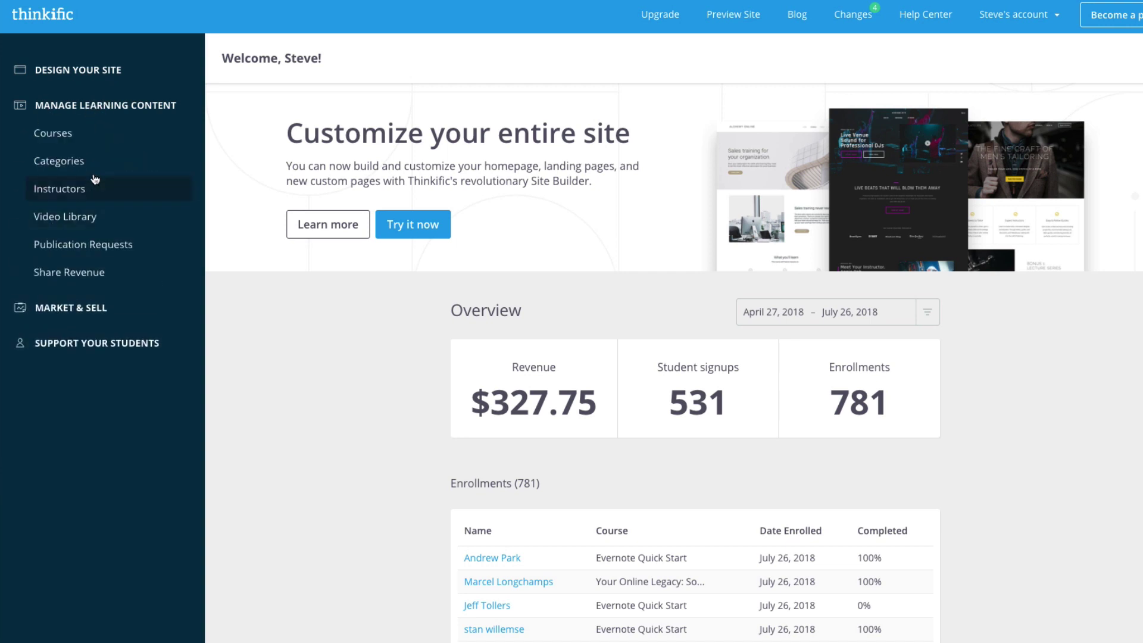
pyautogui.click(51, 138)
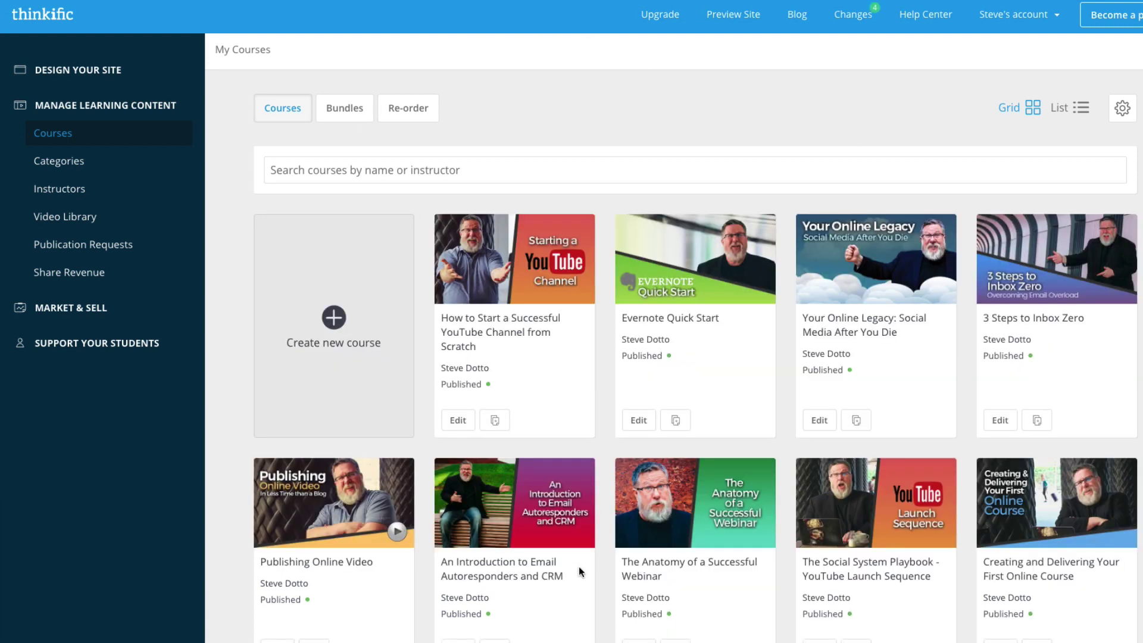
# - Scroll through the course grid to locate the Not Published Resisting Fake News card
pyautogui.scroll(-2, 578, 567)
pyautogui.scroll(-1, 579, 566)
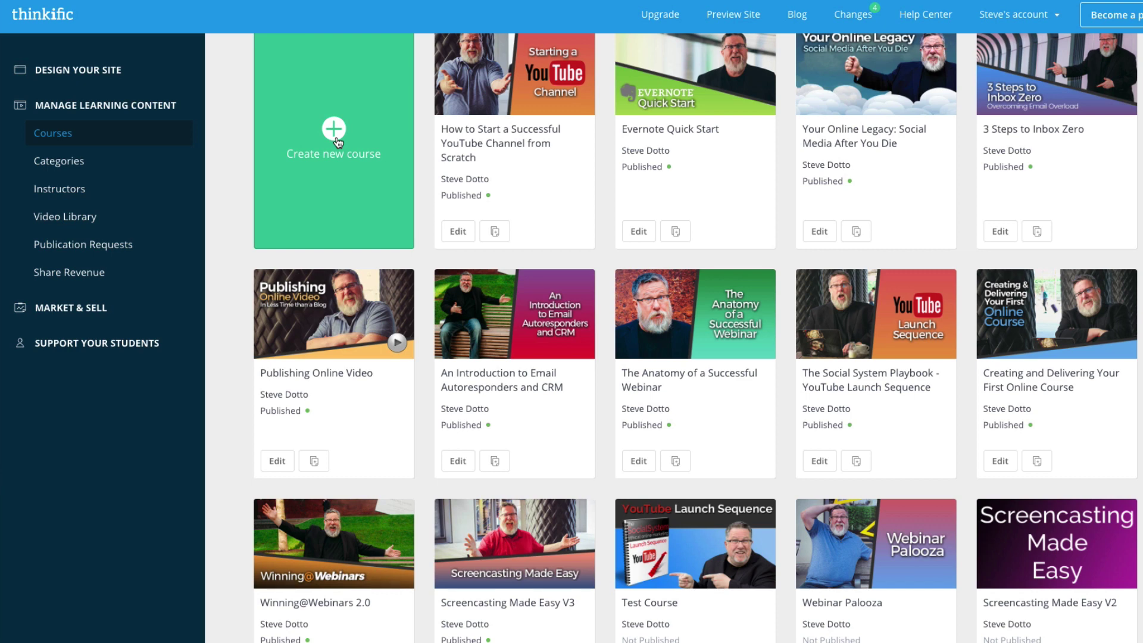
pyautogui.scroll(3, 337, 142)
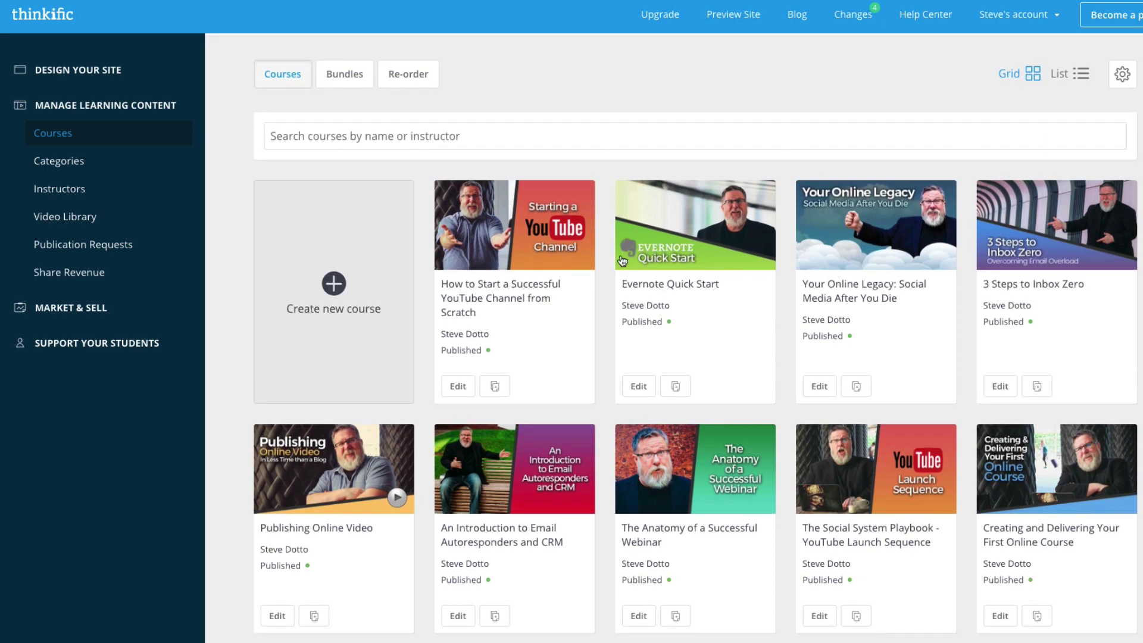
pyautogui.scroll(-2, 925, 390)
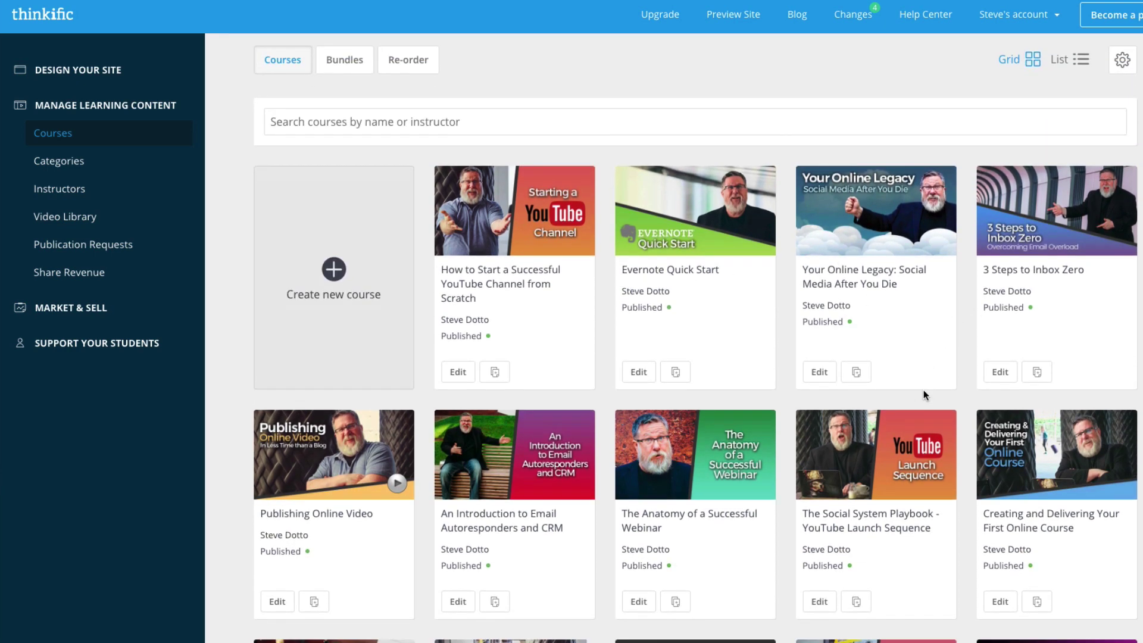
pyautogui.scroll(-4, 925, 396)
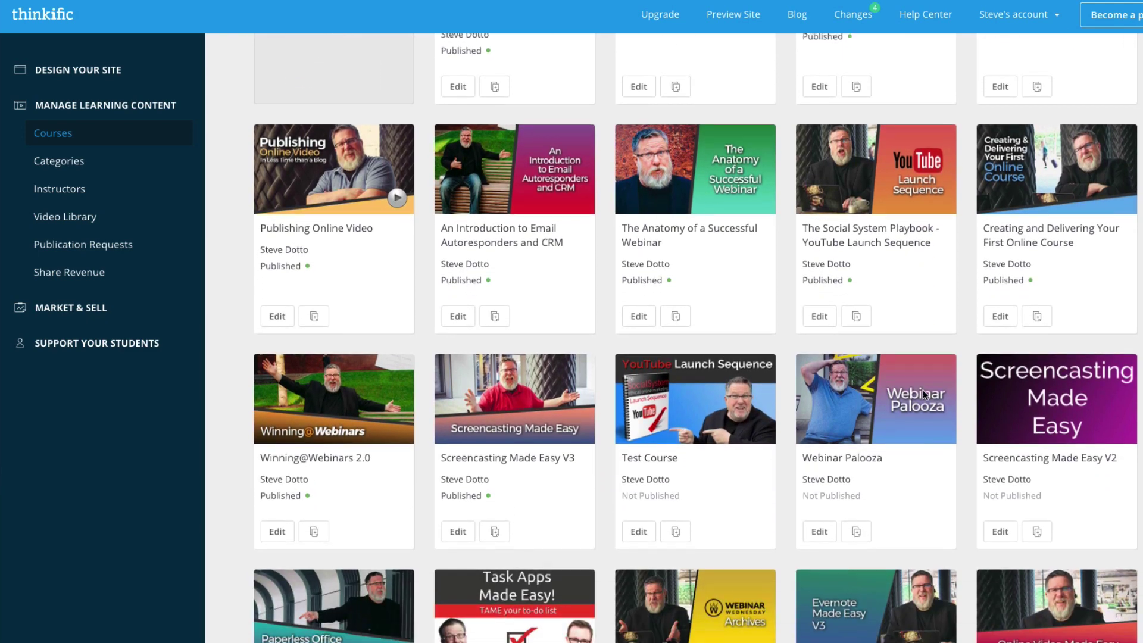
pyautogui.scroll(-2, 920, 389)
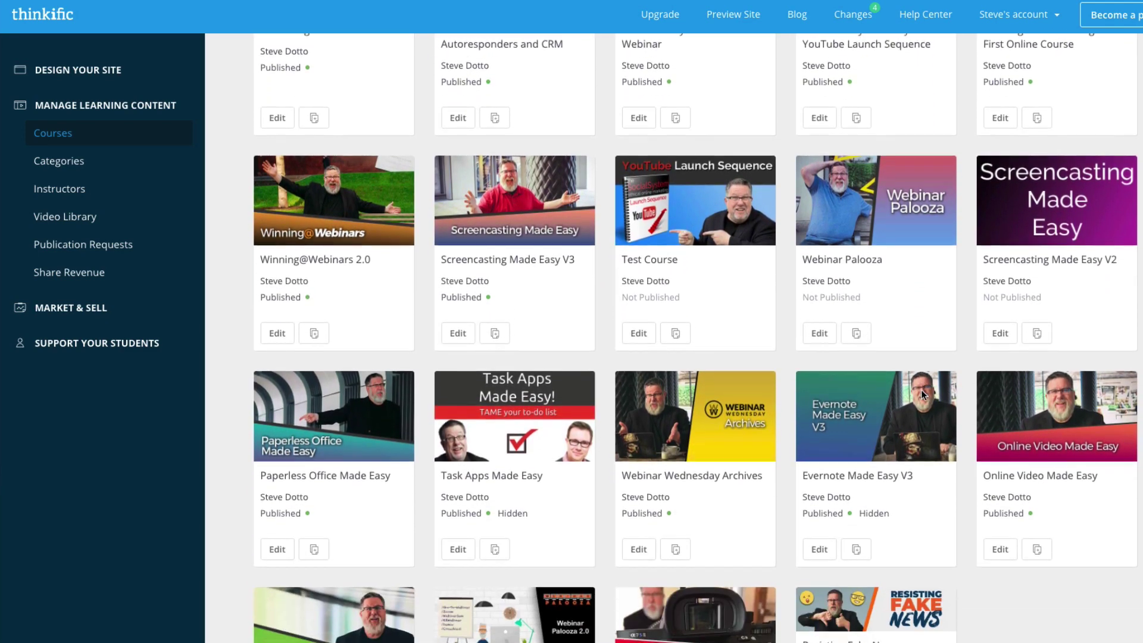
pyautogui.scroll(3, 922, 393)
pyautogui.scroll(6, 922, 397)
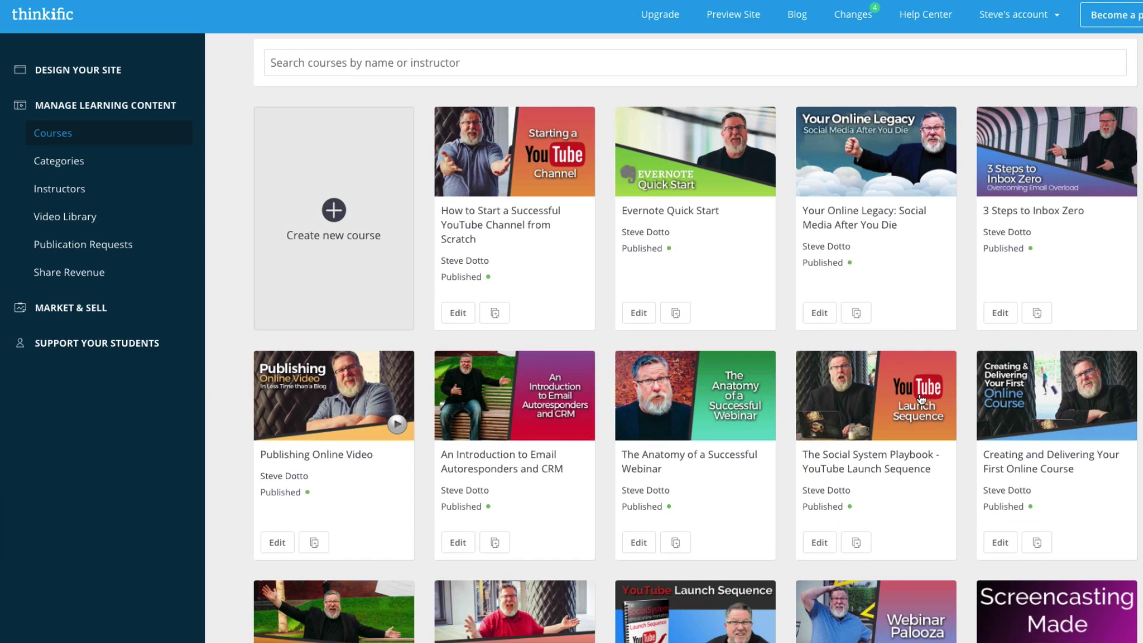
pyautogui.scroll(-1, 919, 394)
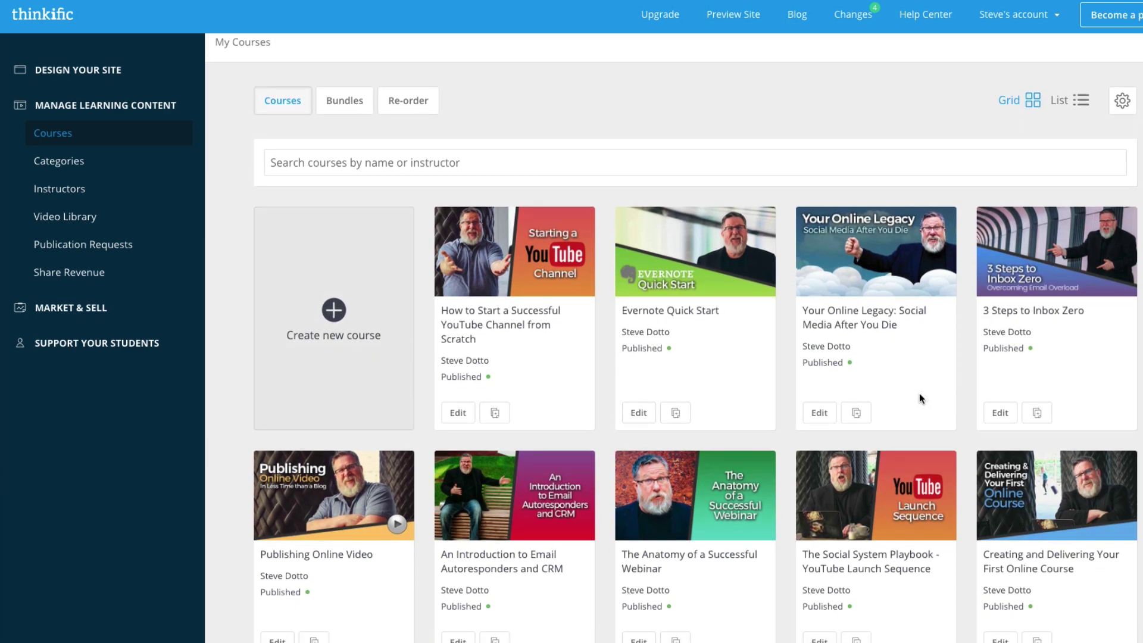
pyautogui.scroll(-5, 919, 393)
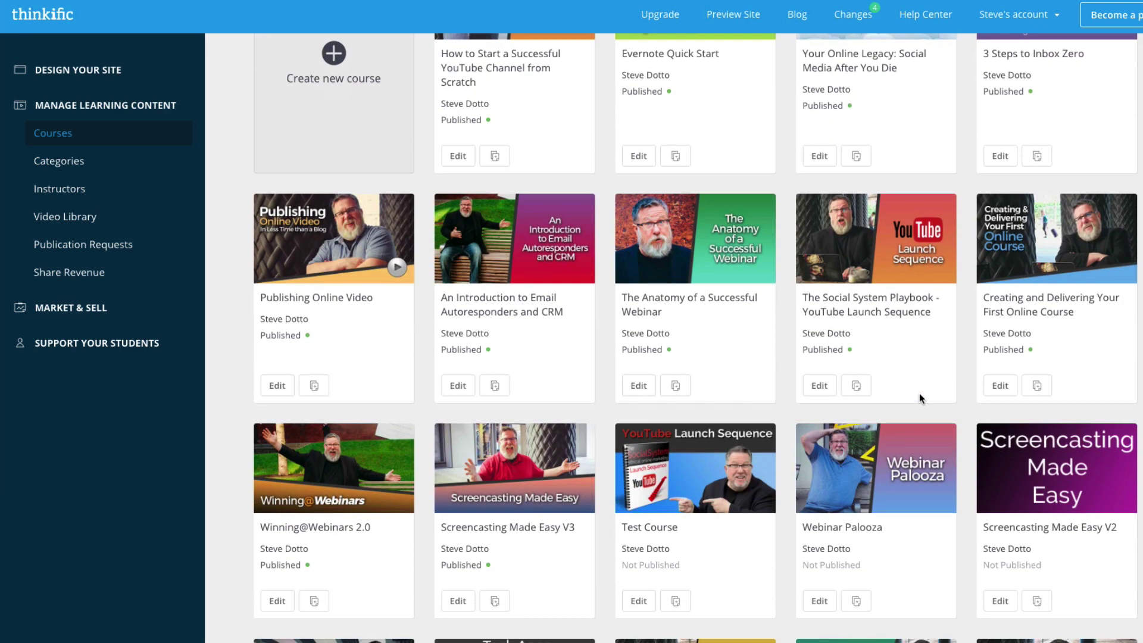
pyautogui.scroll(-5, 919, 398)
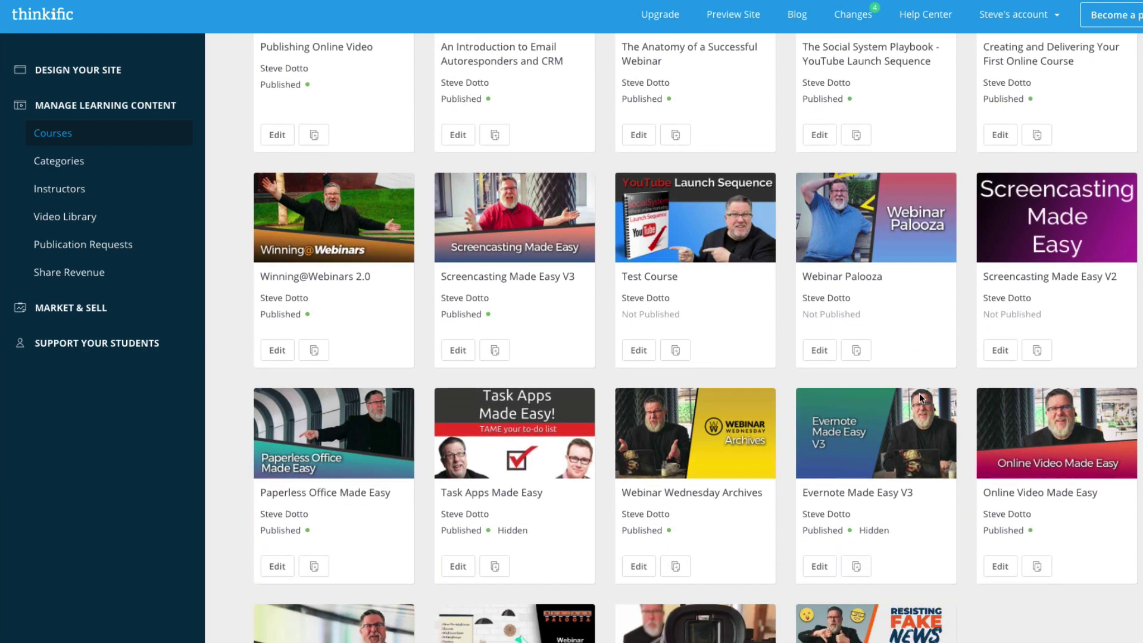
pyautogui.scroll(-3, 921, 399)
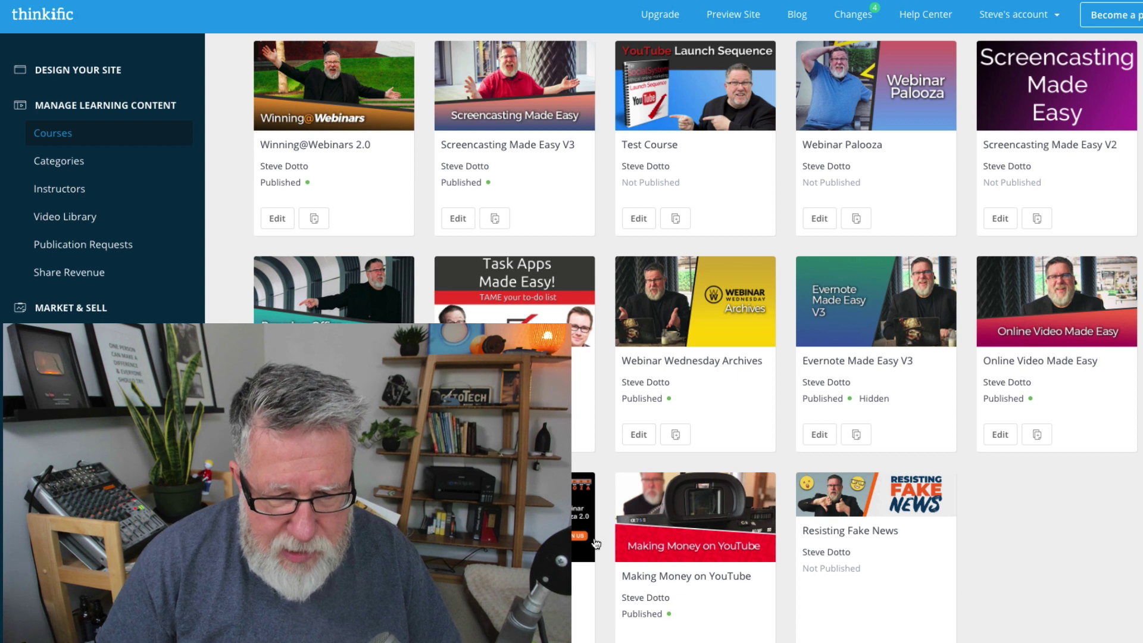
pyautogui.scroll(-1, 654, 556)
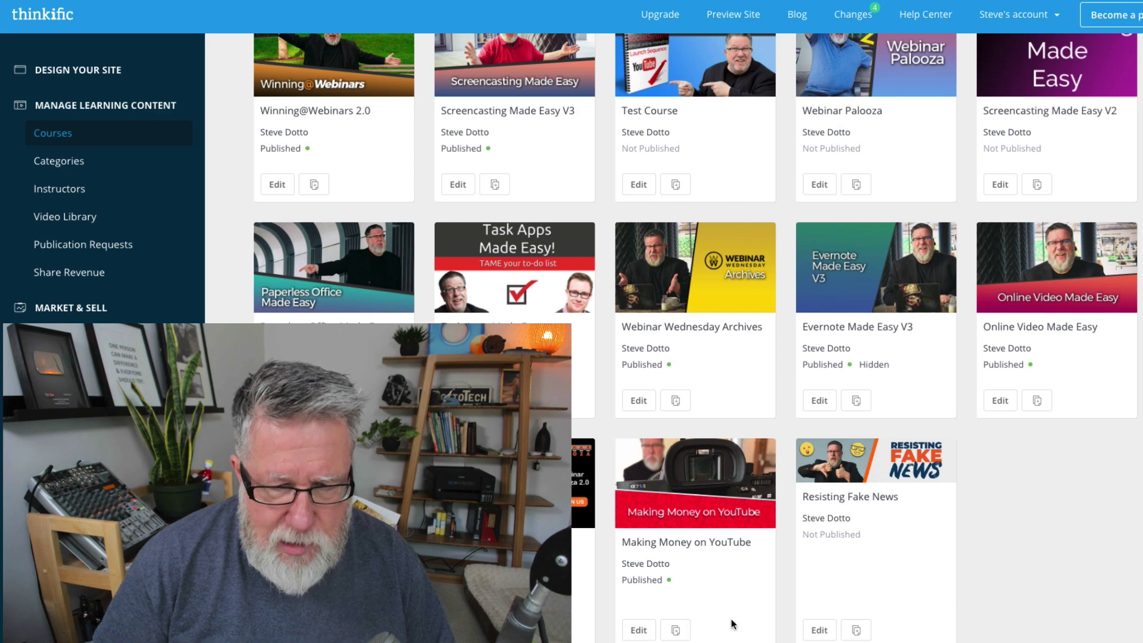
# - Edit Resisting Fake News, add content to Video Training, and open the Webinar Replay lesson (ww64.mp4)
pyautogui.click(822, 631)
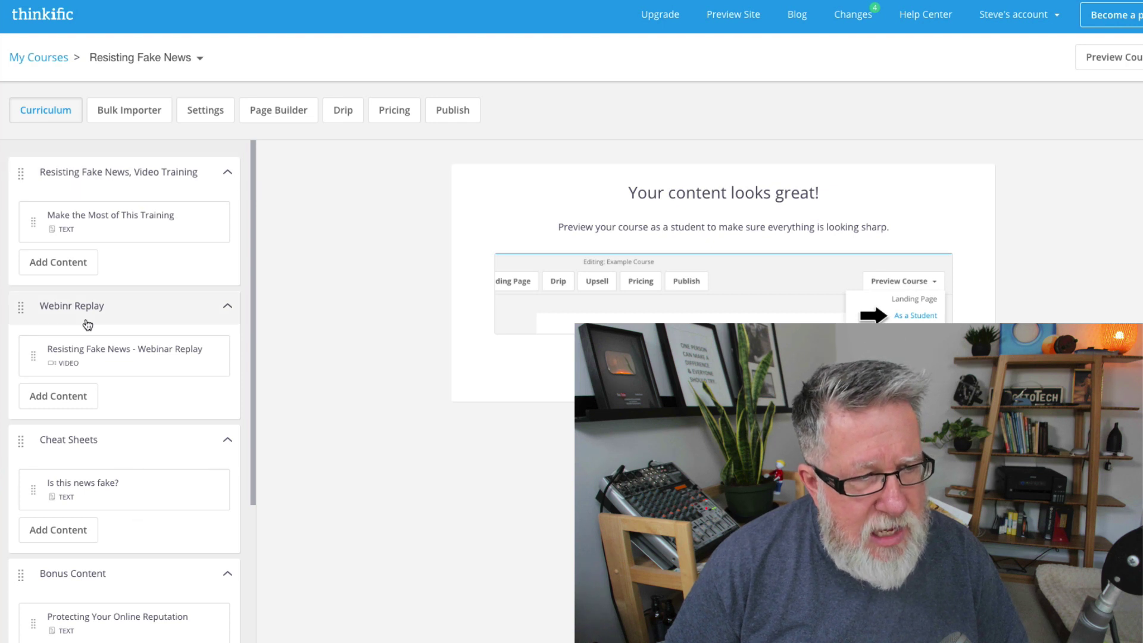
pyautogui.scroll(-3, 106, 378)
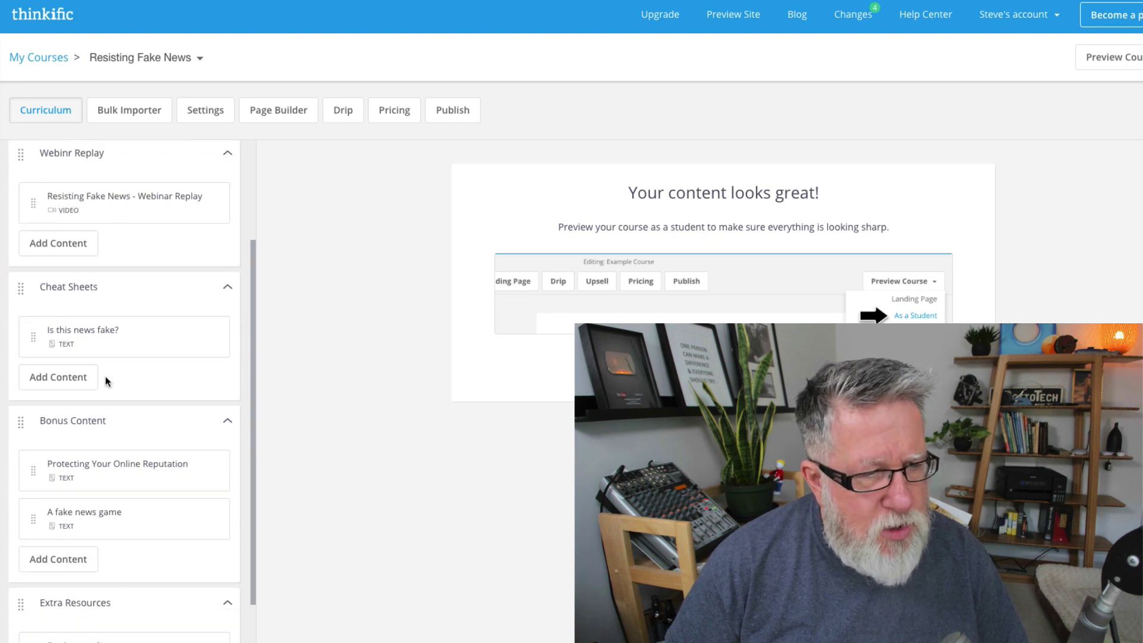
pyautogui.scroll(3, 109, 366)
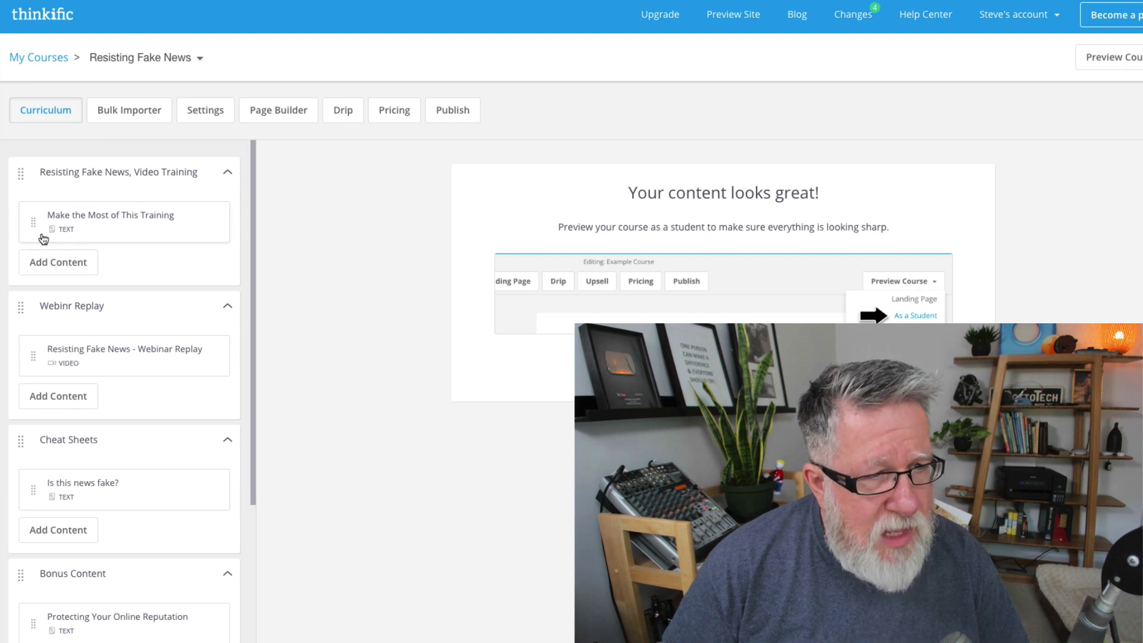
pyautogui.click(71, 267)
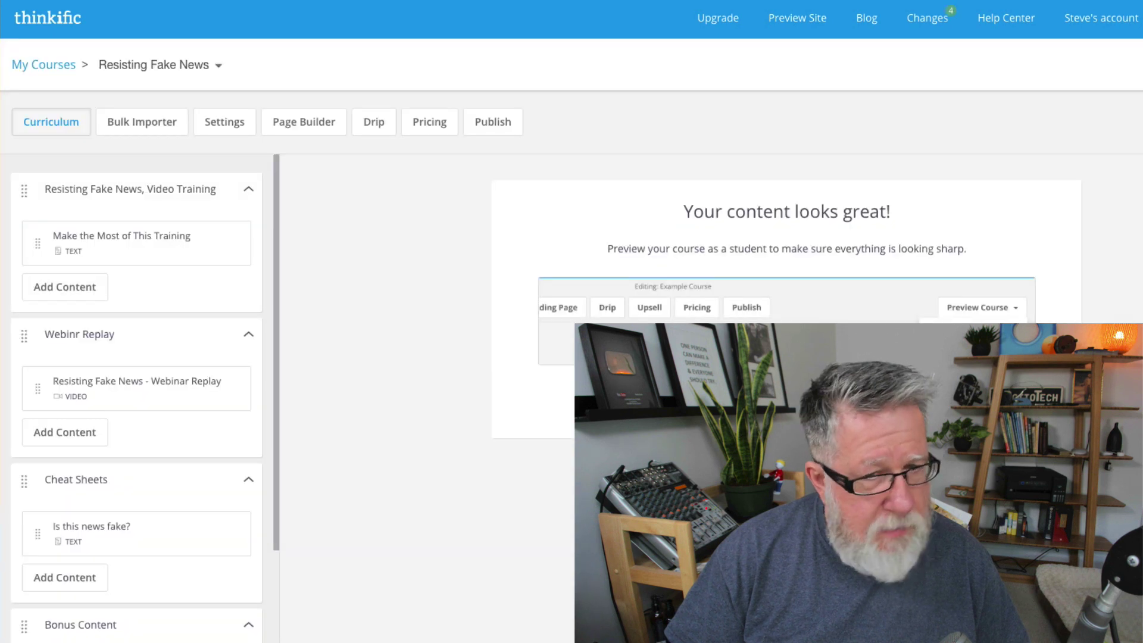
pyautogui.scroll(-2, 186, 529)
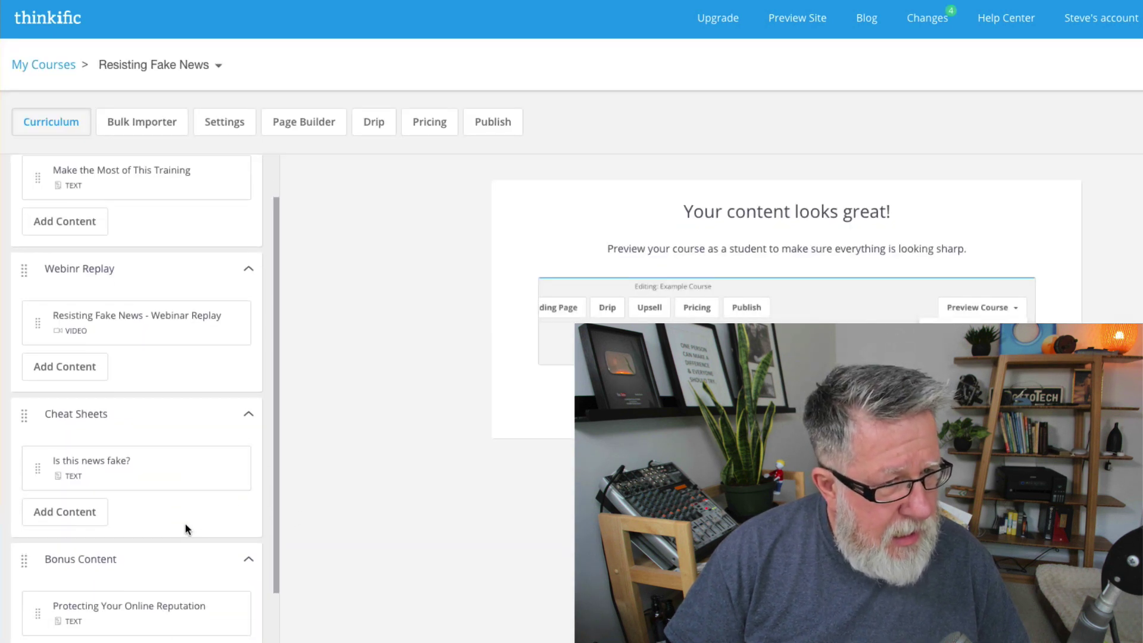
pyautogui.click(154, 324)
# - Scroll the curriculum sidebar and head back to the My Courses list
pyautogui.scroll(-2, 476, 357)
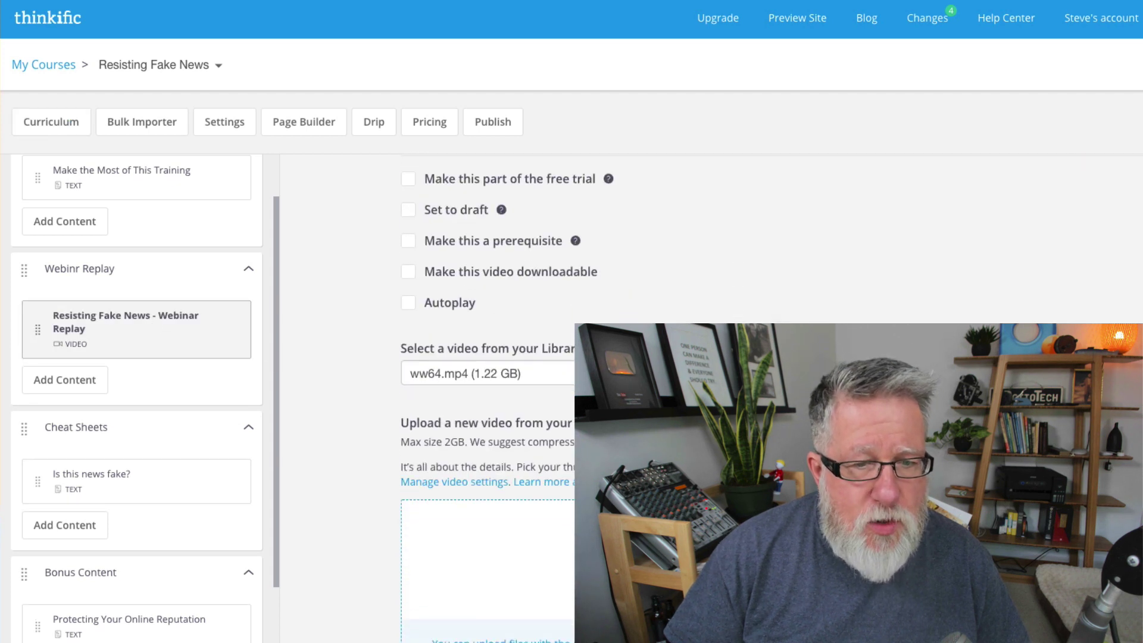
pyautogui.scroll(2, 476, 357)
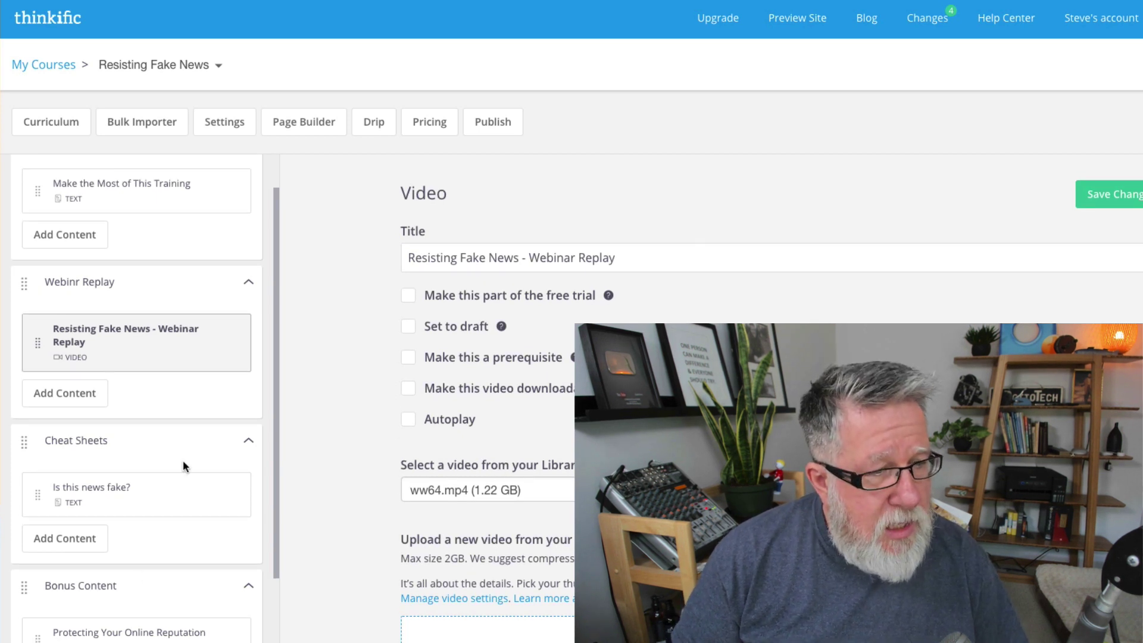
pyautogui.scroll(-3, 158, 584)
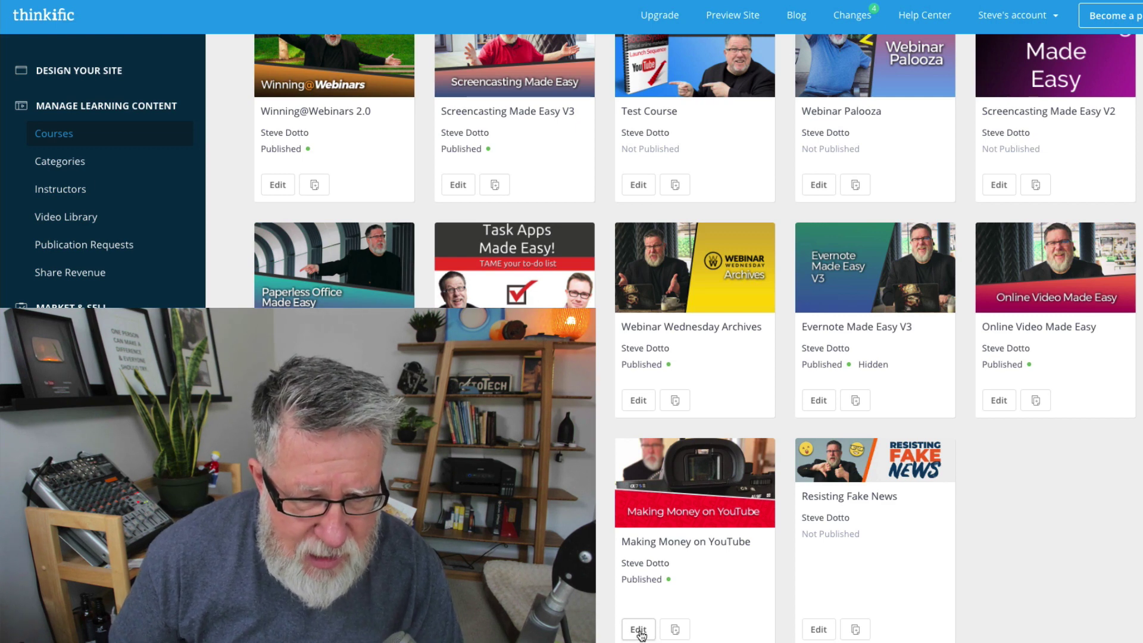
# - Check Making Money on YouTube's pricing, selecting One-time payment at $49.95
pyautogui.click(639, 631)
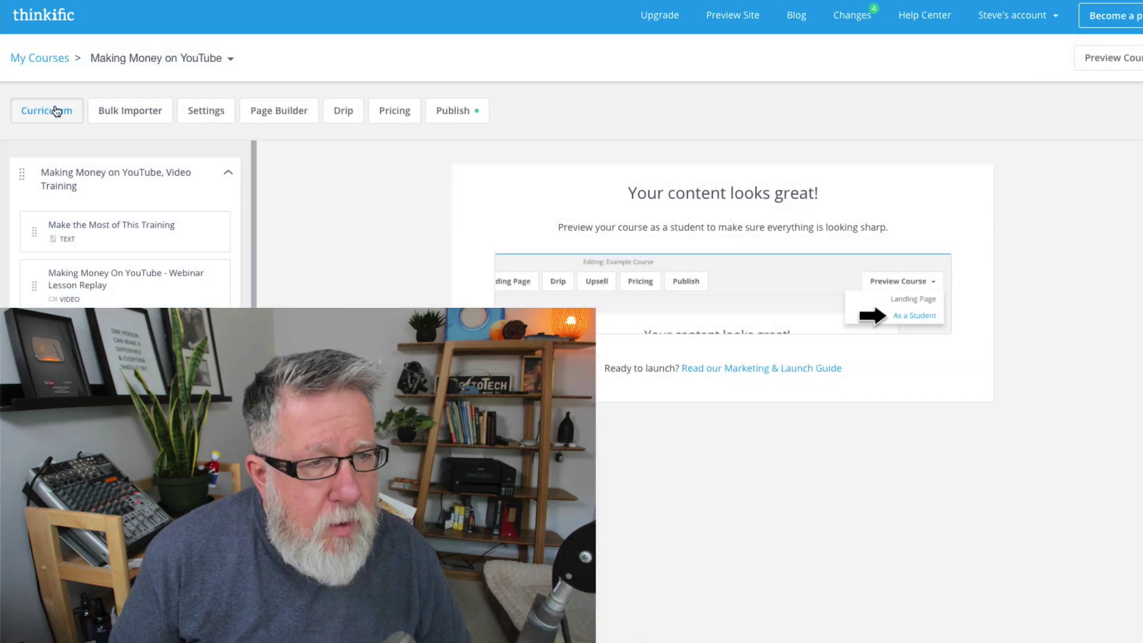
pyautogui.click(397, 114)
pyautogui.scroll(-1, 741, 404)
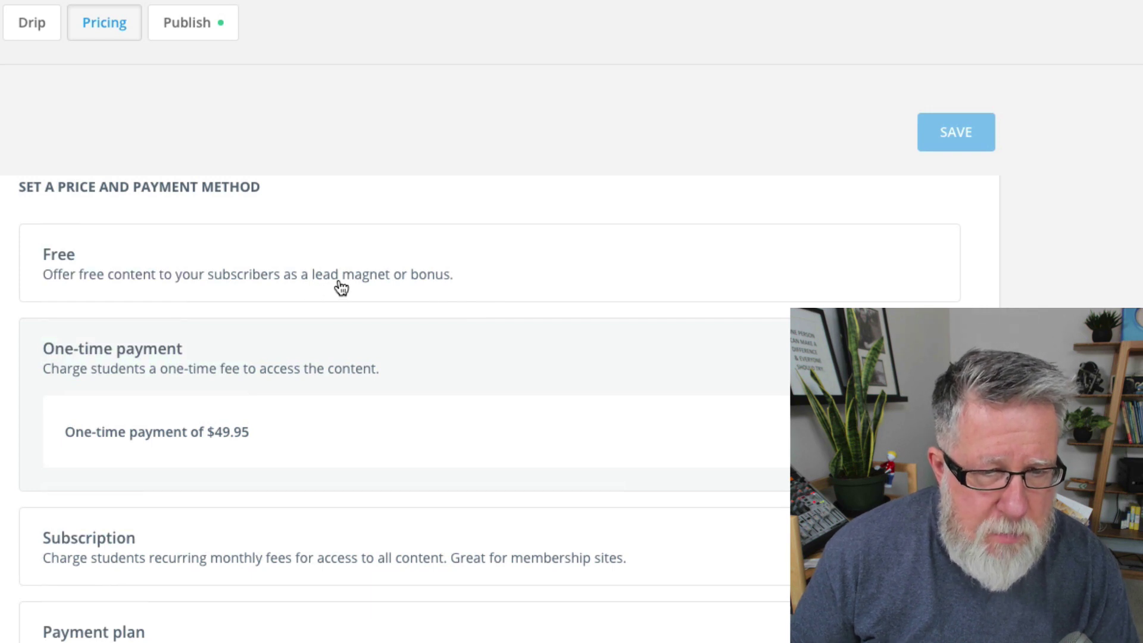
pyautogui.click(354, 371)
pyautogui.scroll(-1, 355, 373)
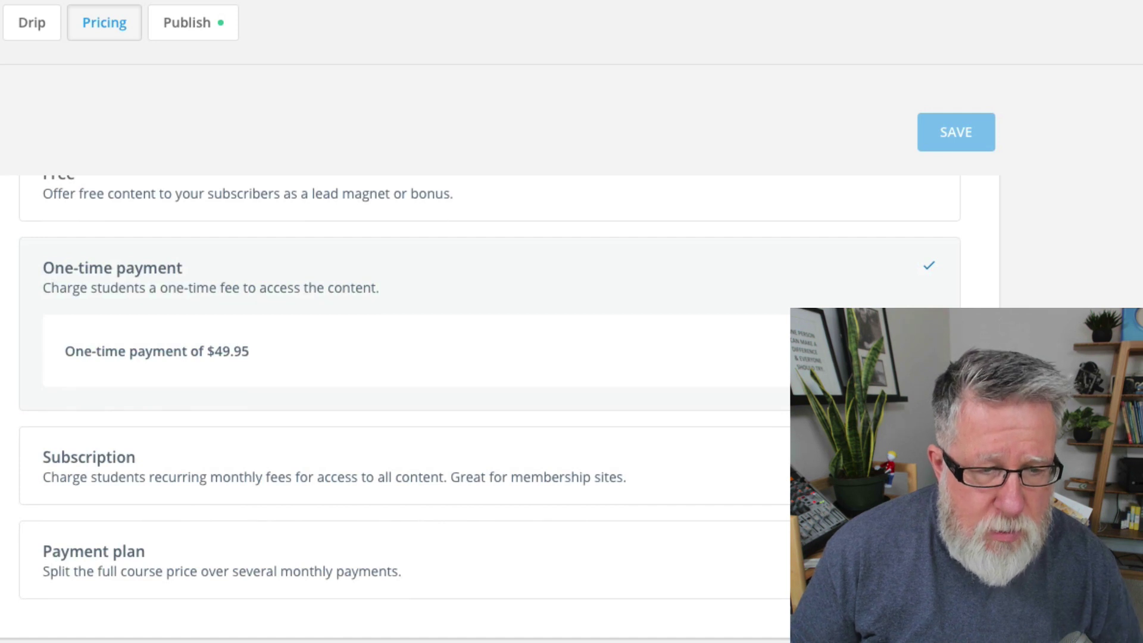
pyautogui.scroll(-1, 393, 417)
pyautogui.scroll(3, 393, 417)
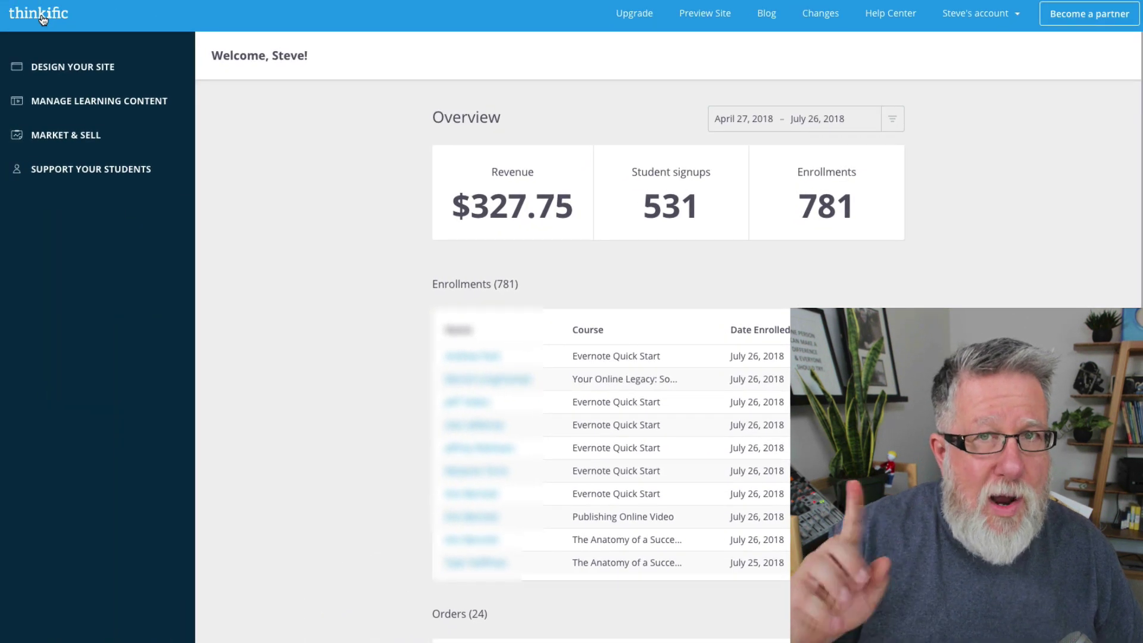
# - Open Market & Sell > Integrations and scroll down to the connected Infusionsoft card
pyautogui.click(52, 137)
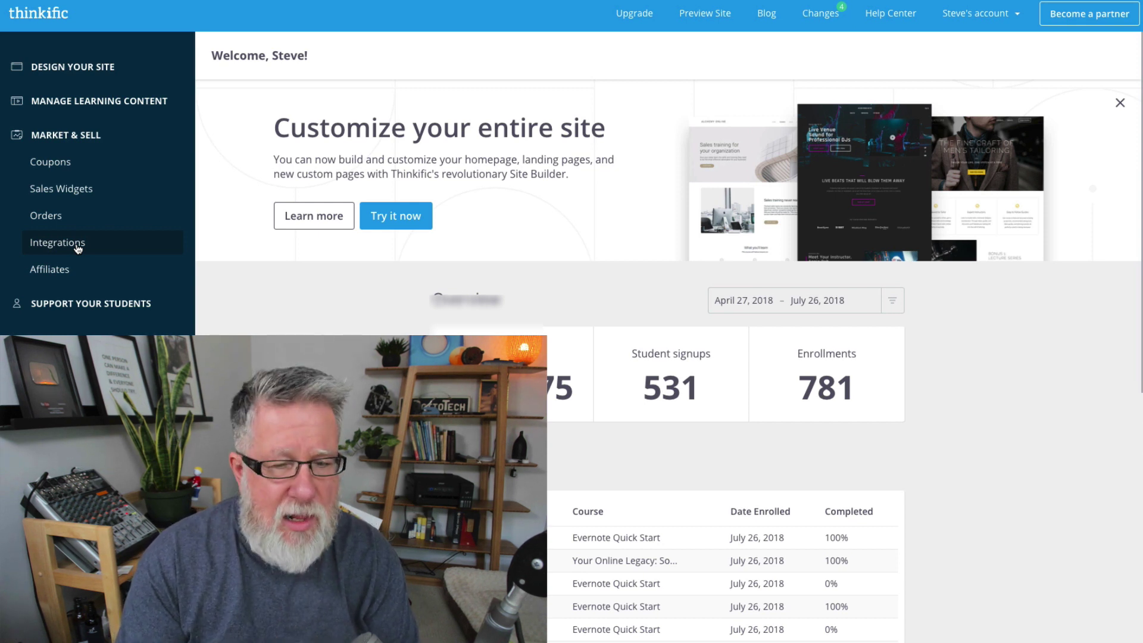
pyautogui.click(78, 247)
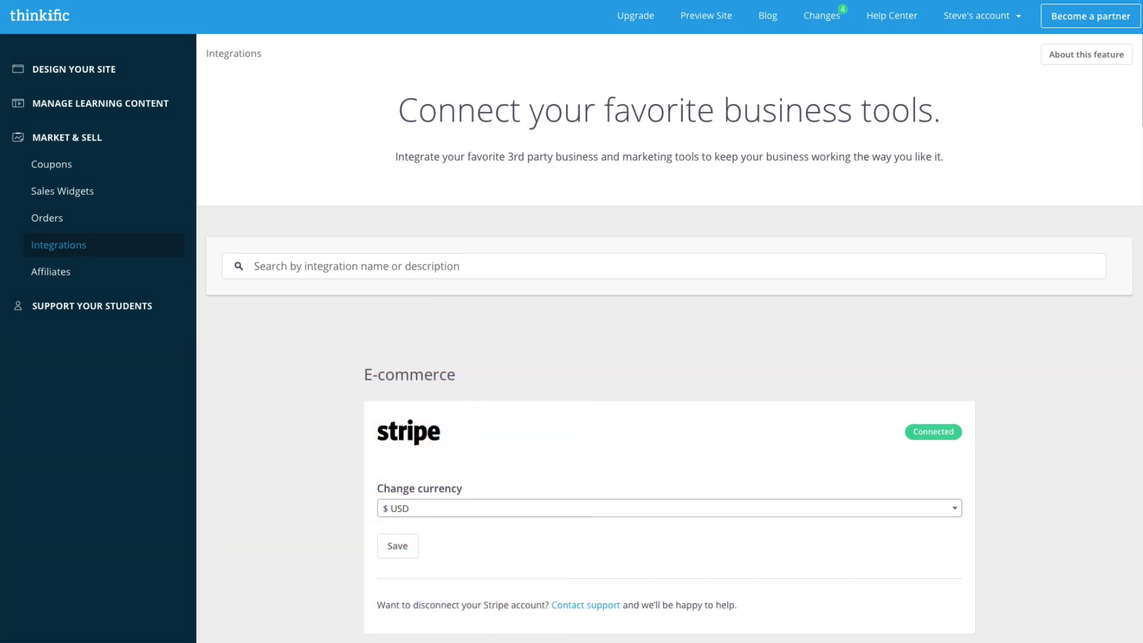
pyautogui.scroll(-8, 687, 521)
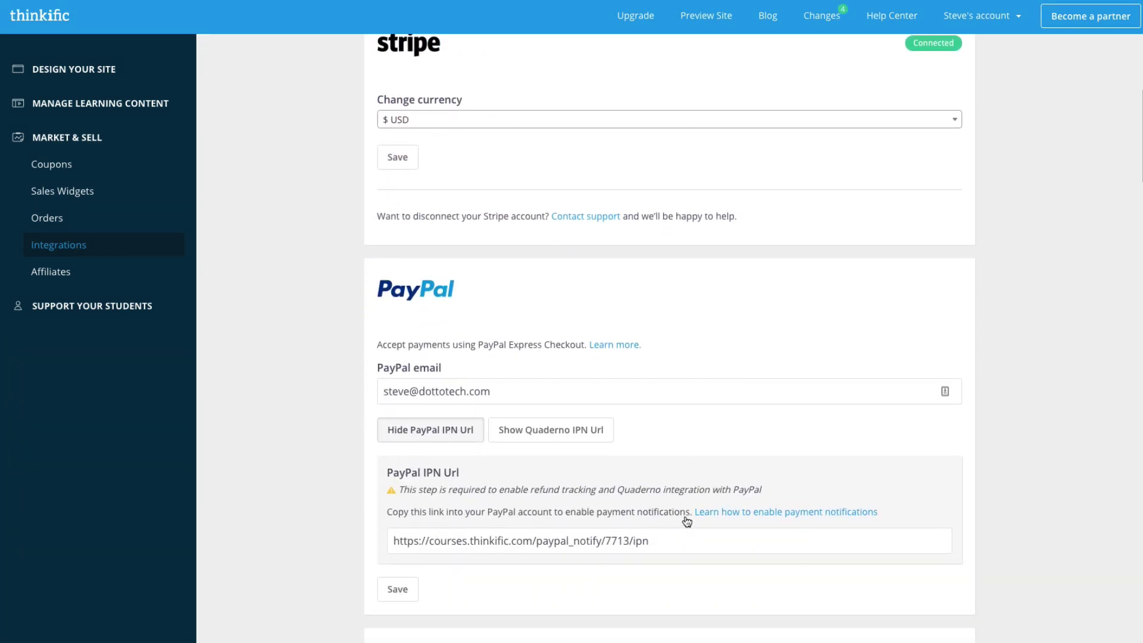
pyautogui.scroll(-10, 686, 517)
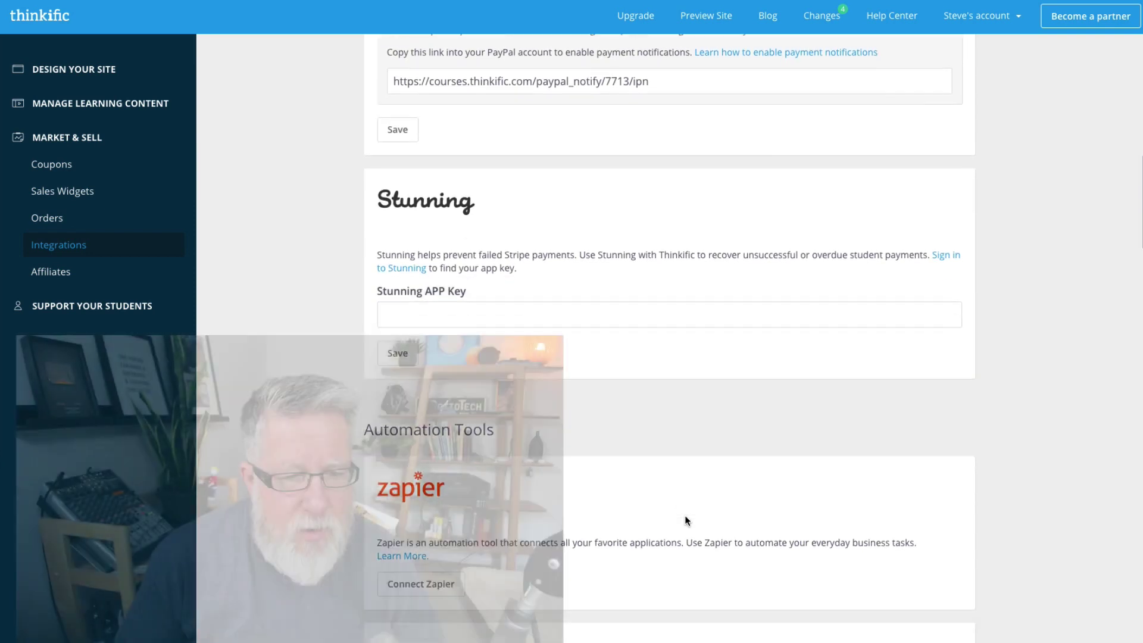
pyautogui.scroll(-4, 684, 516)
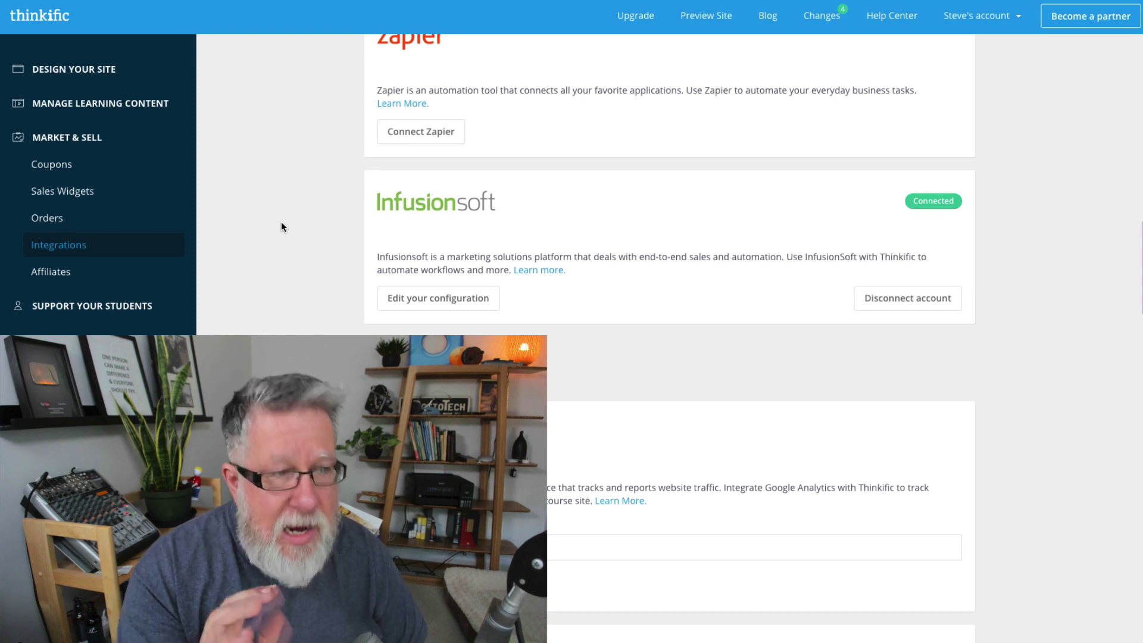
# - Edit the Infusionsoft configuration and choose Tag Full Enrollments to list every course
pyautogui.click(453, 303)
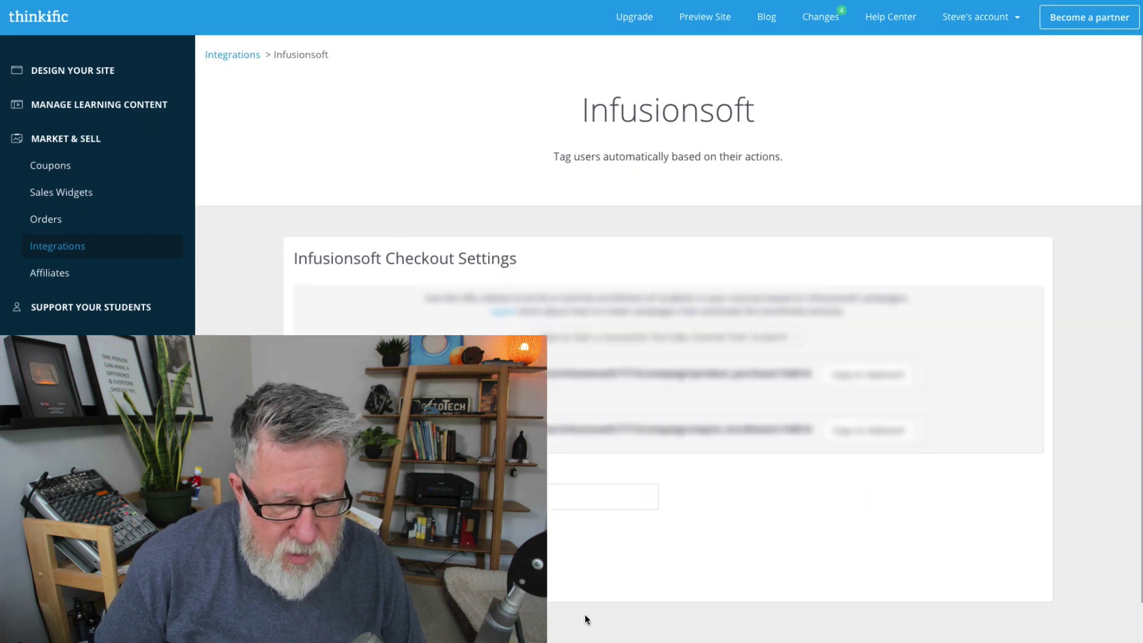
pyautogui.scroll(-2, 584, 616)
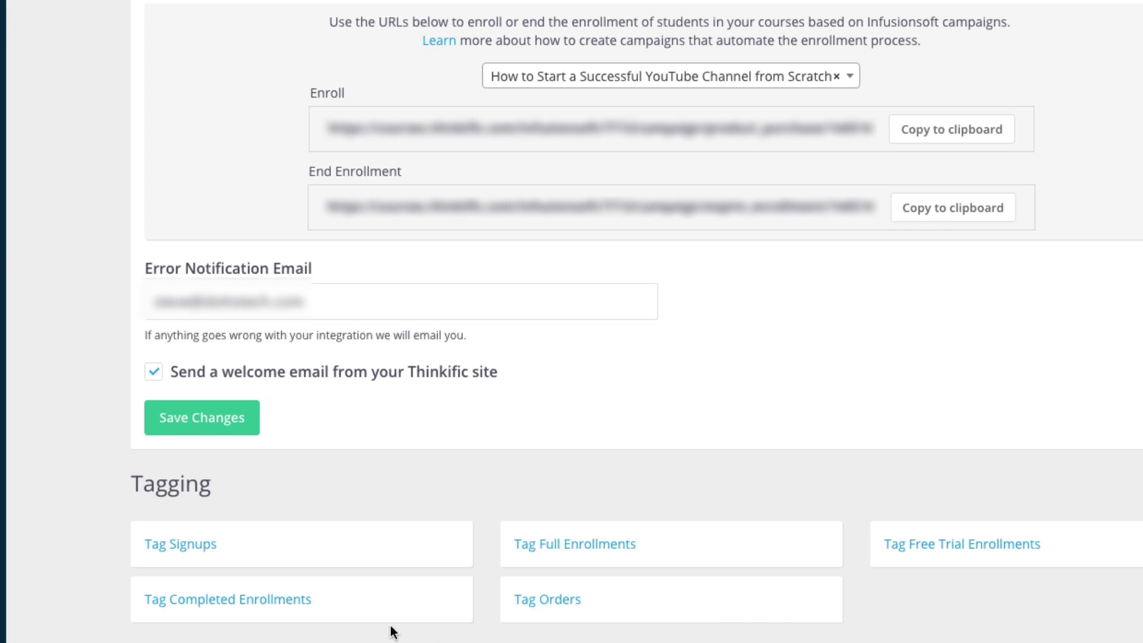
pyautogui.click(567, 554)
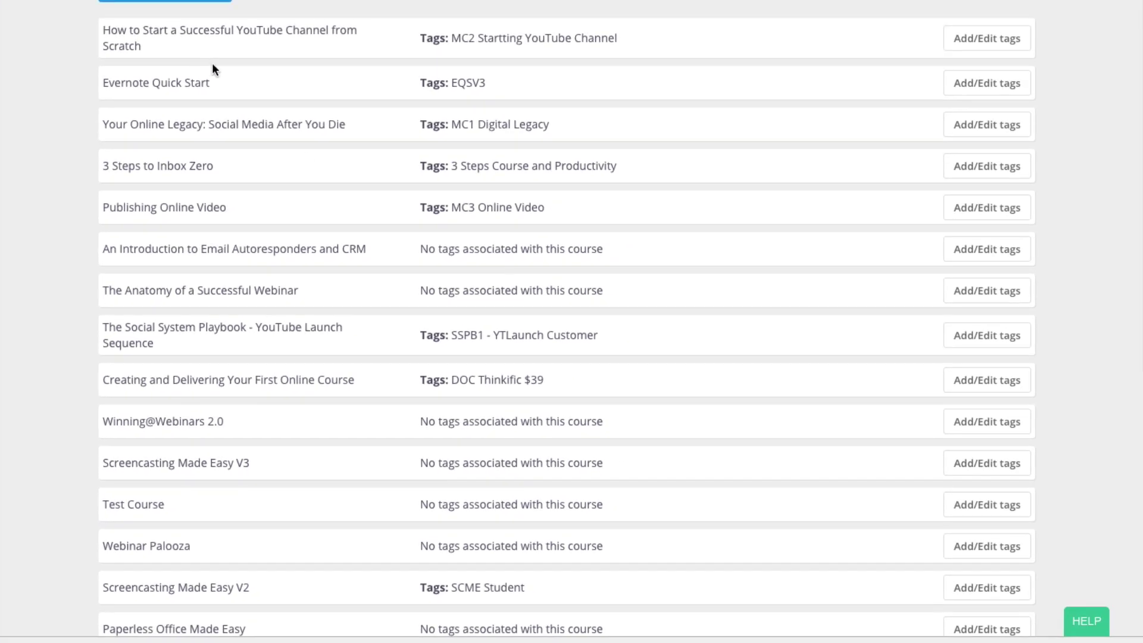
pyautogui.scroll(-3, 306, 159)
pyautogui.scroll(-3, 303, 175)
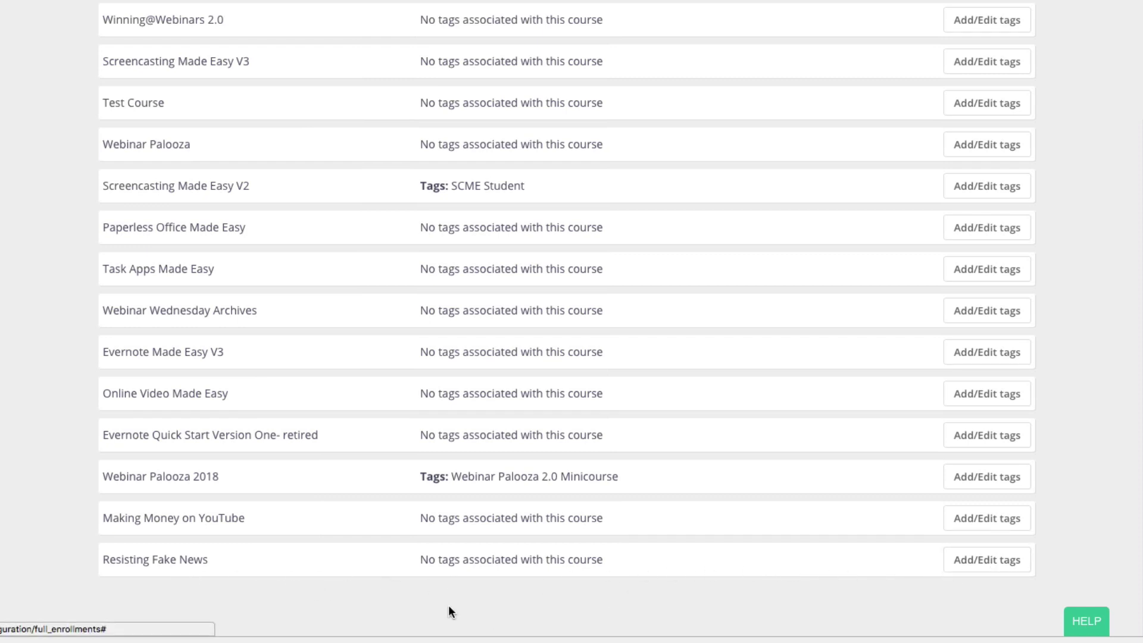
# - Start adding a tag to Resisting Fake News and browse the available Infusionsoft tags
pyautogui.click(994, 565)
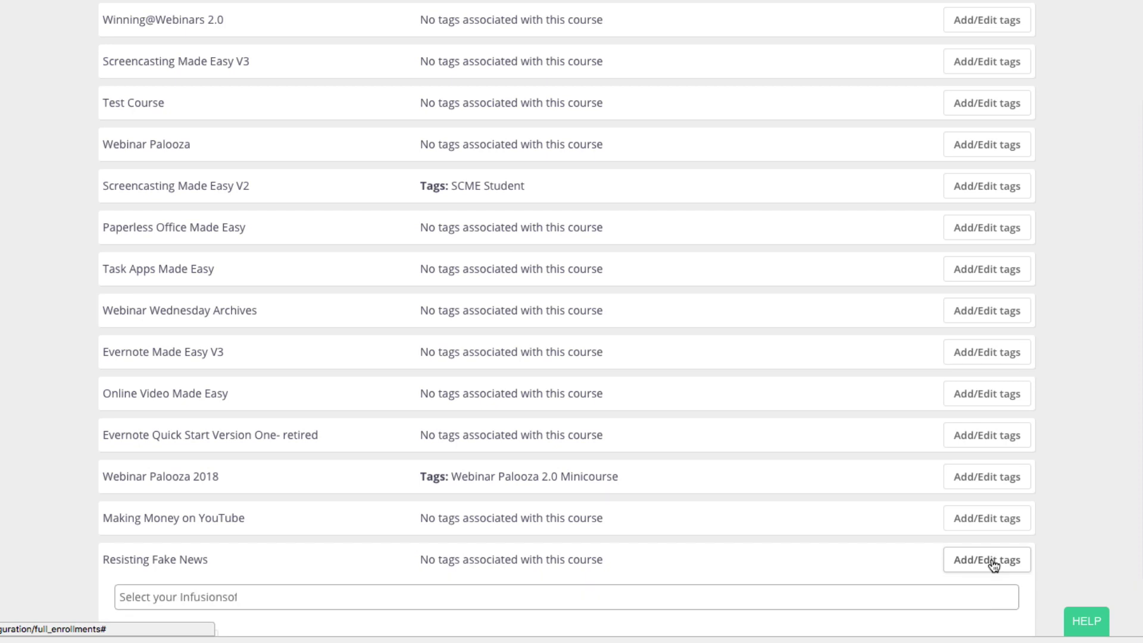
pyautogui.scroll(-2, 654, 586)
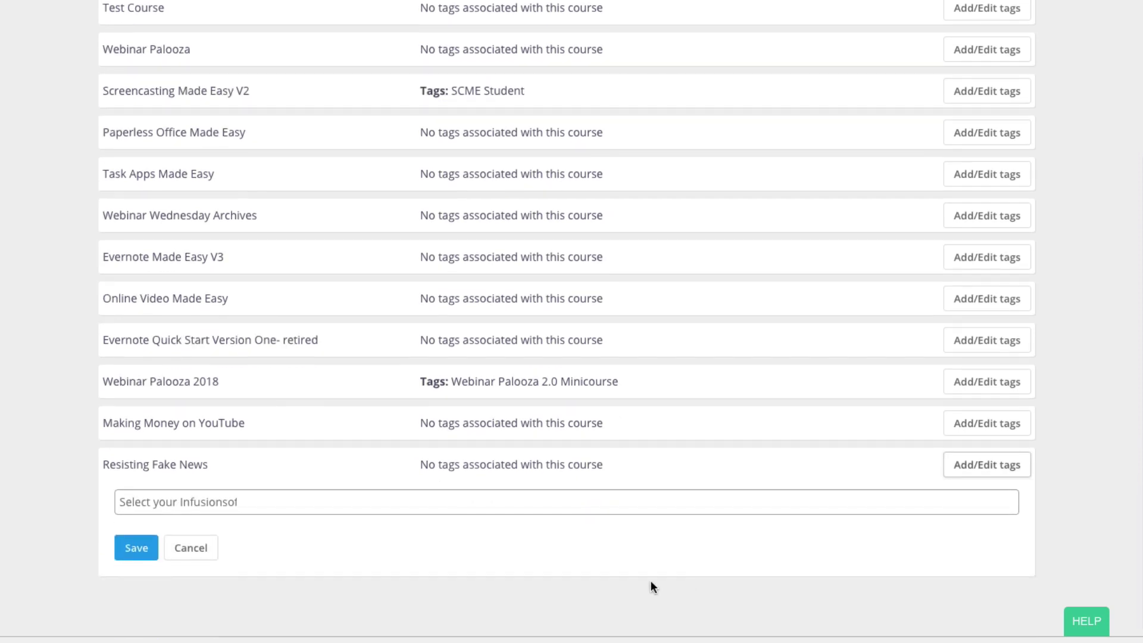
pyautogui.click(199, 506)
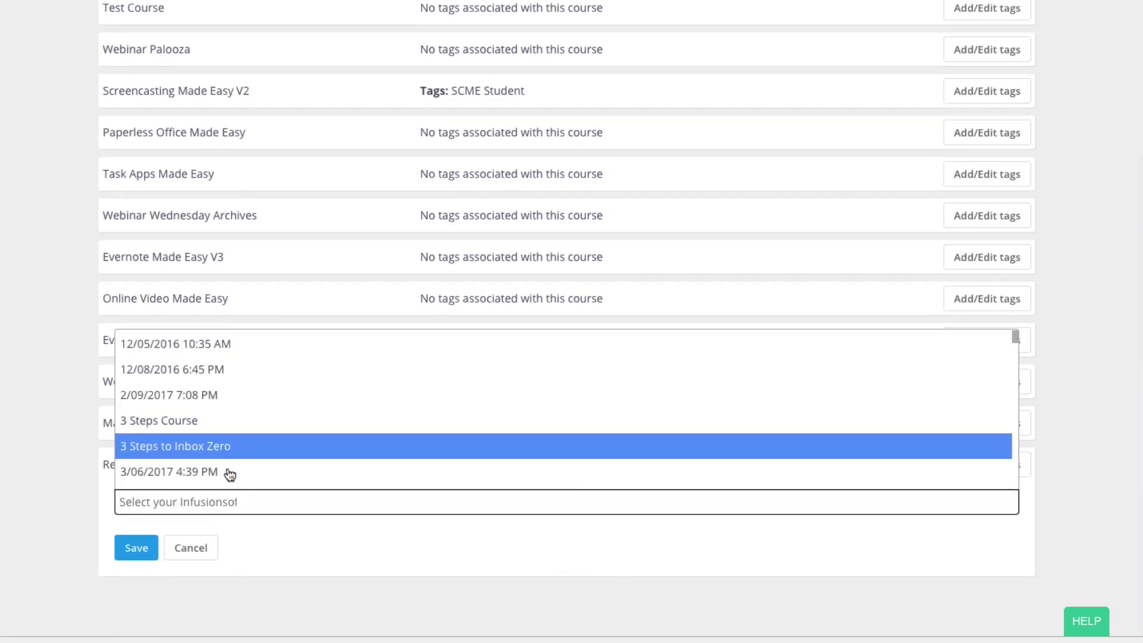
pyautogui.scroll(-10, 232, 440)
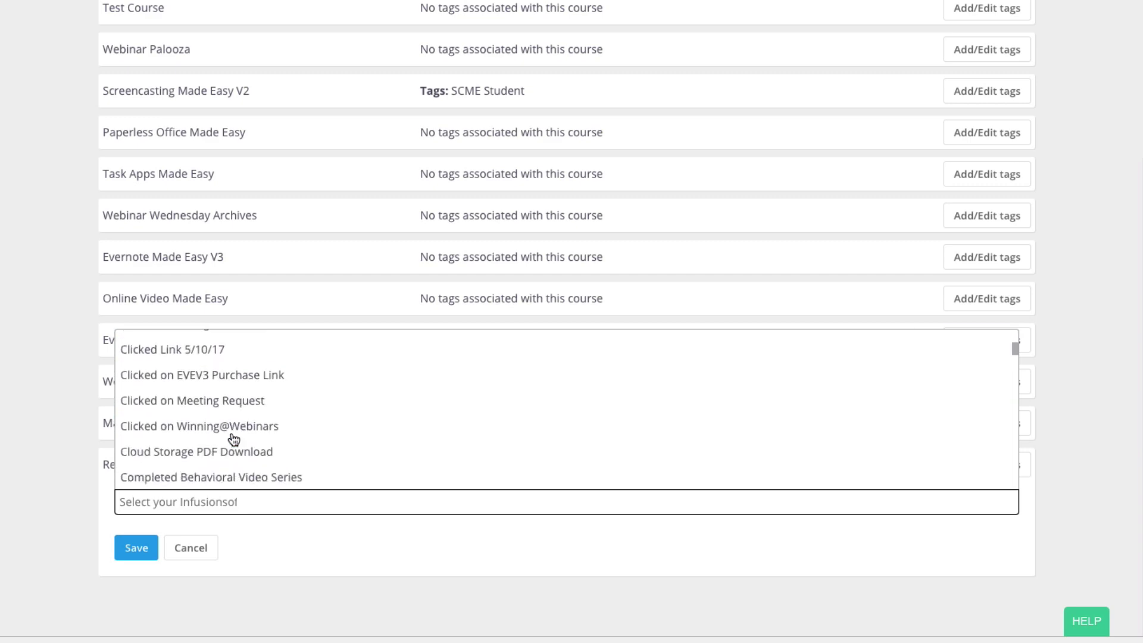
pyautogui.scroll(-8, 233, 440)
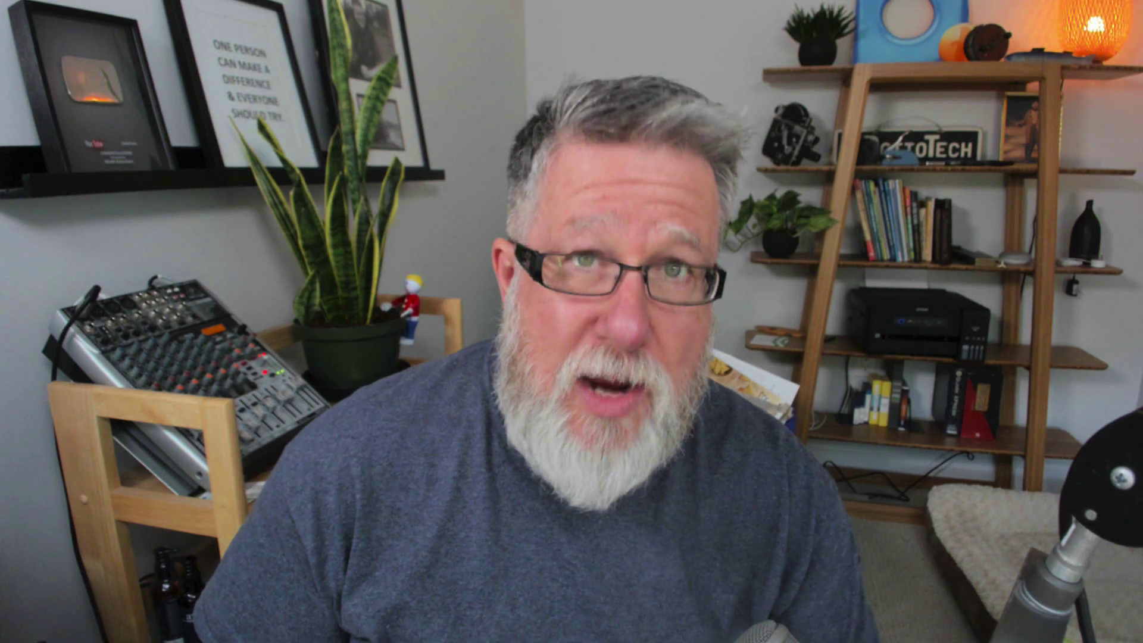